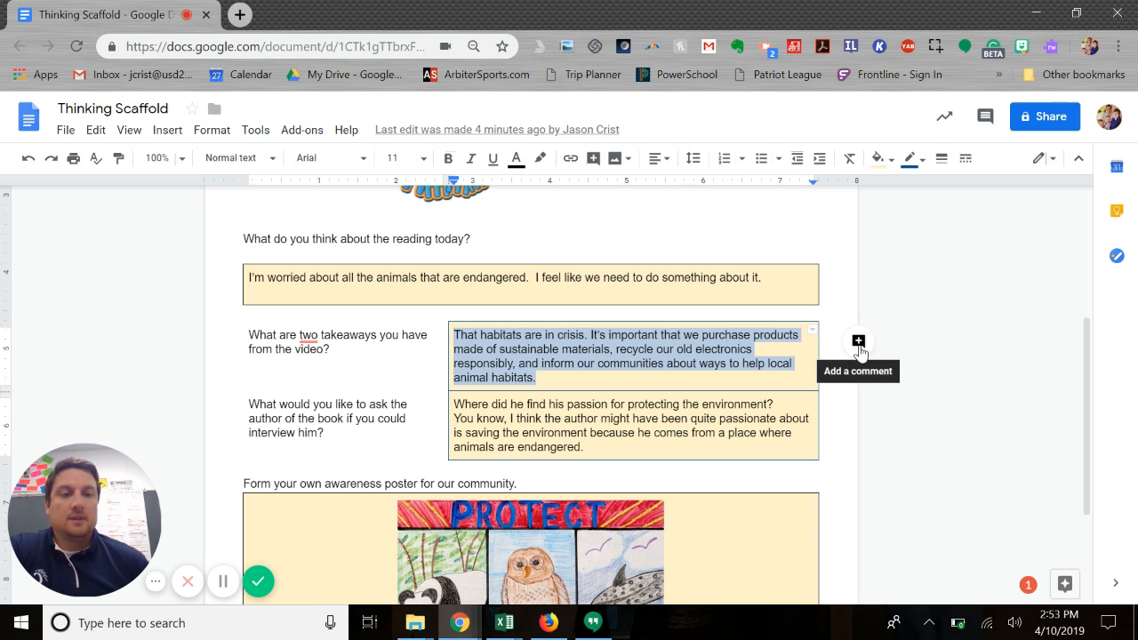
Add the comment "Great point! I'm interested in hearing more." to the selected answer about the two video takeaways
left_click(858, 343)
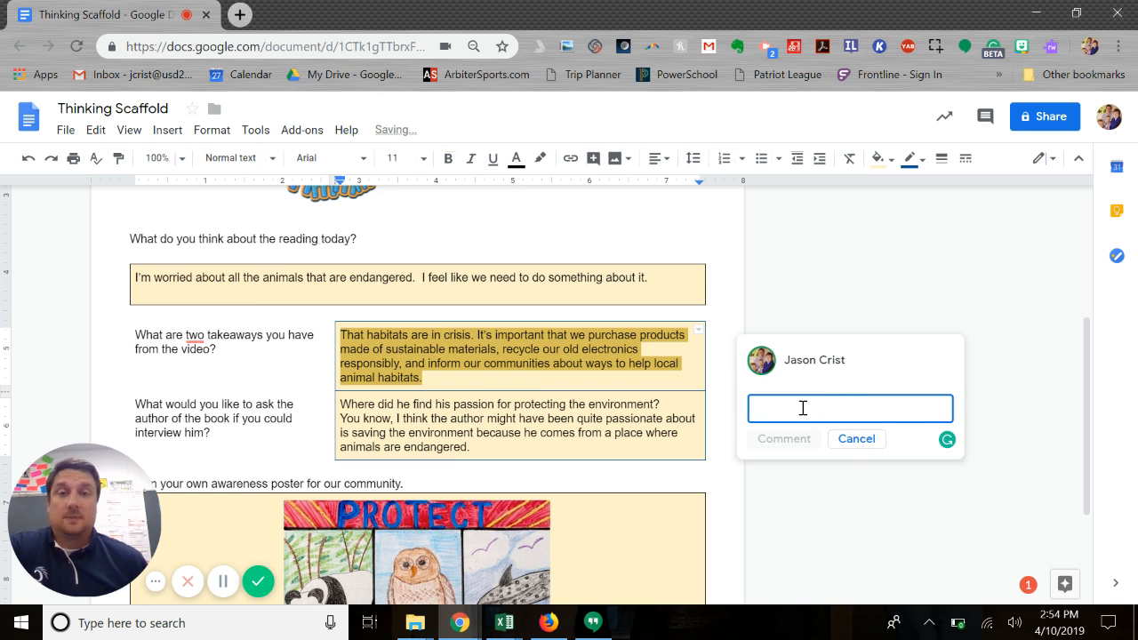
type("Great po")
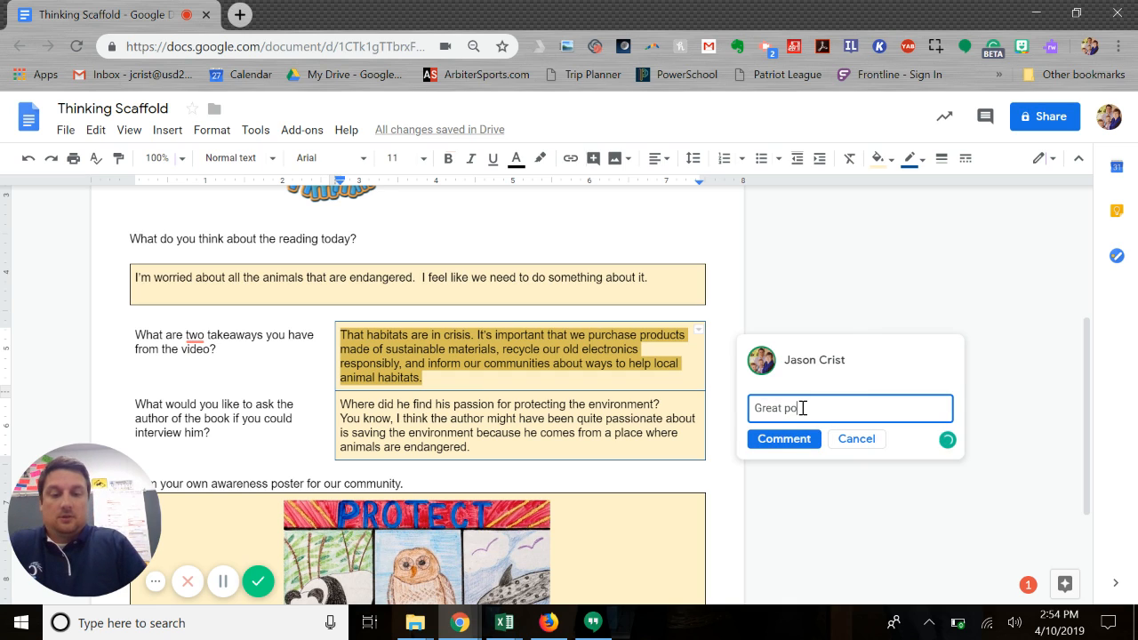
type("int! ")
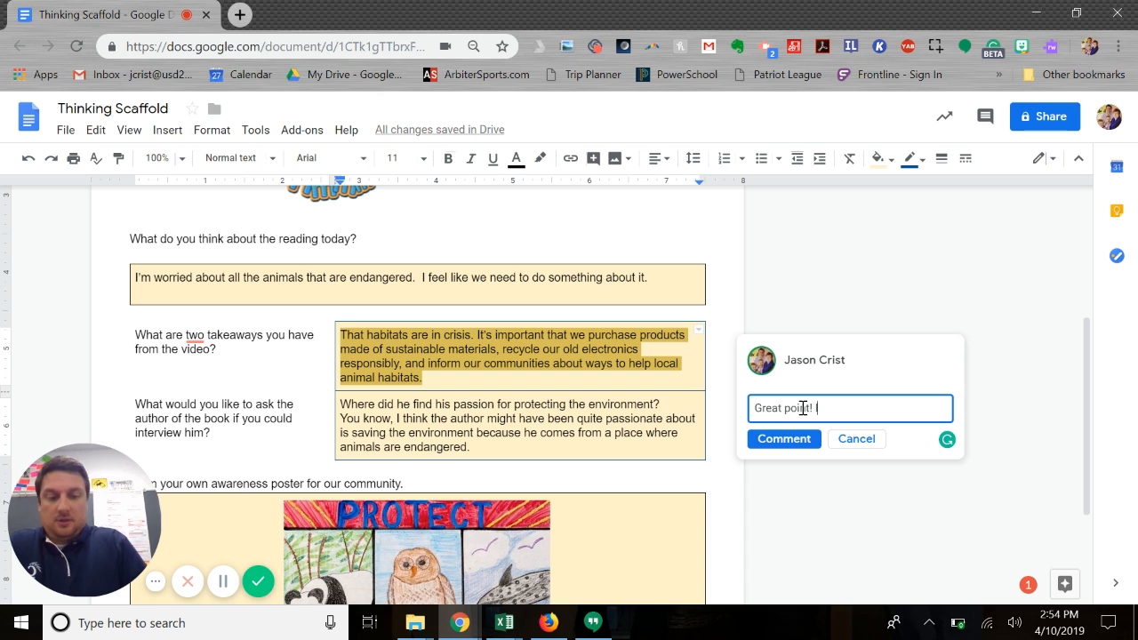
type("I'm interested in ")
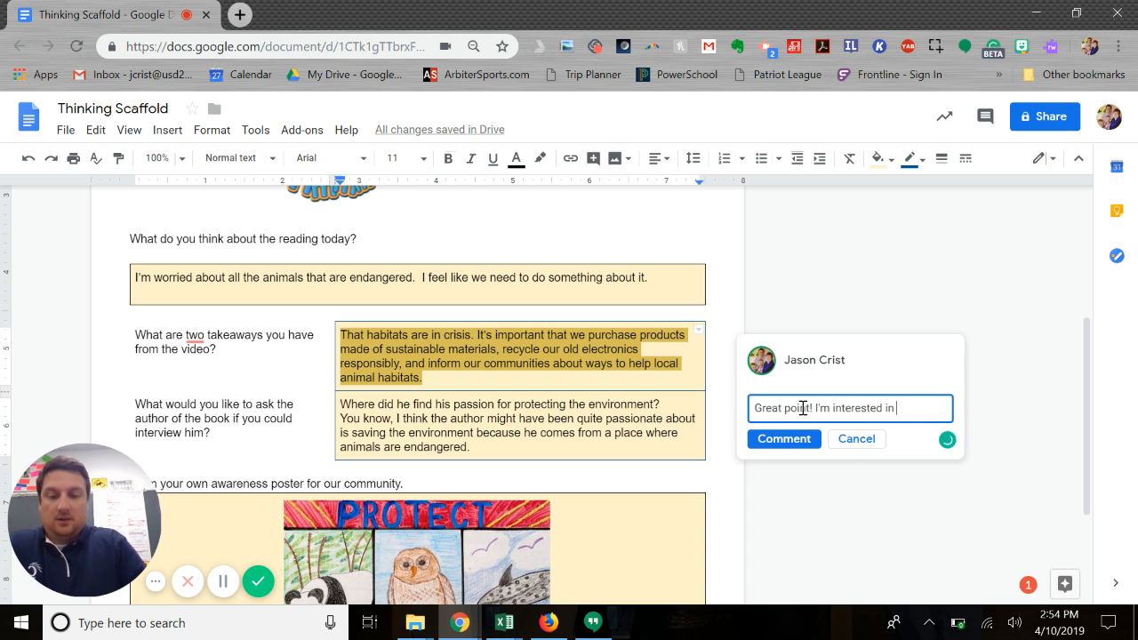
type("hearing more.")
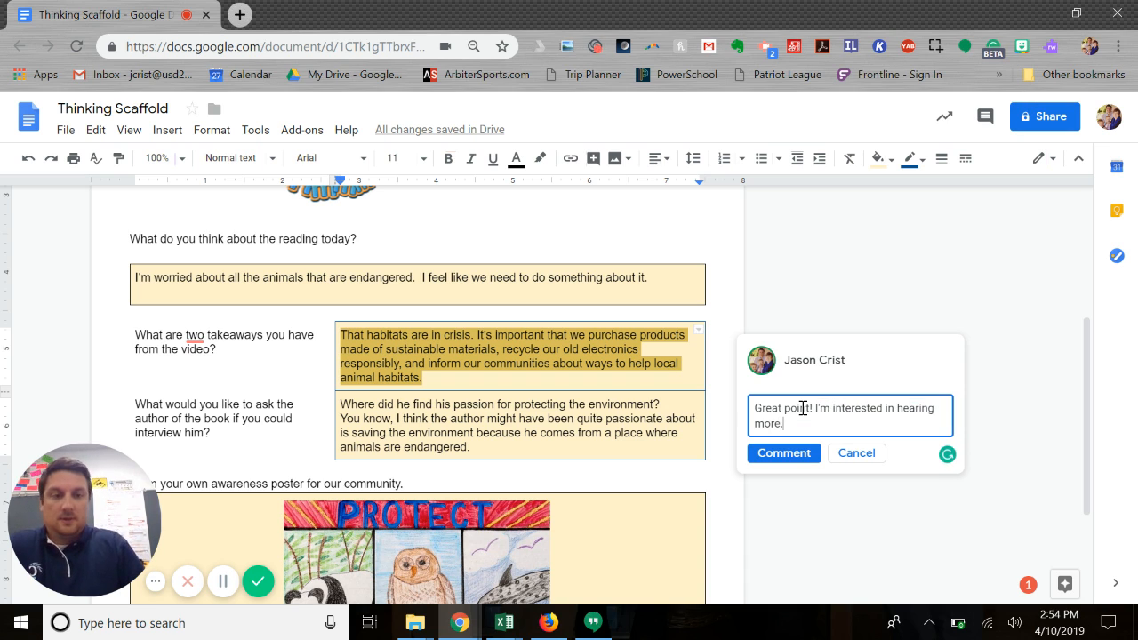
left_click(803, 455)
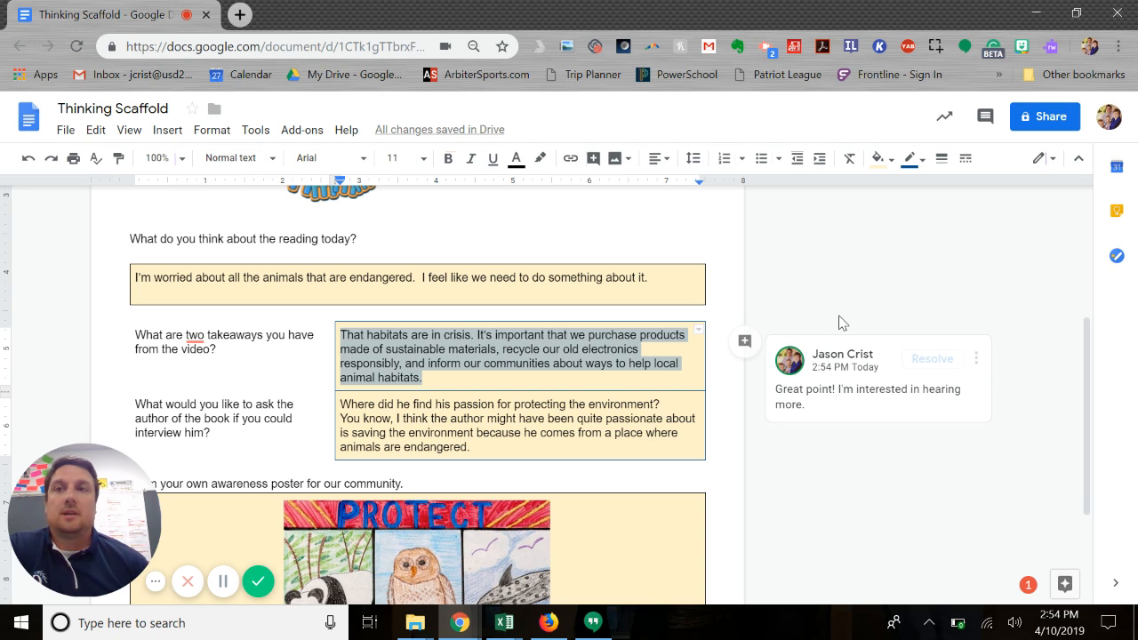
Add the comment "Great choice!" to the endangered animals poster image
scroll(675, 336, "down", 2)
left_click(449, 402)
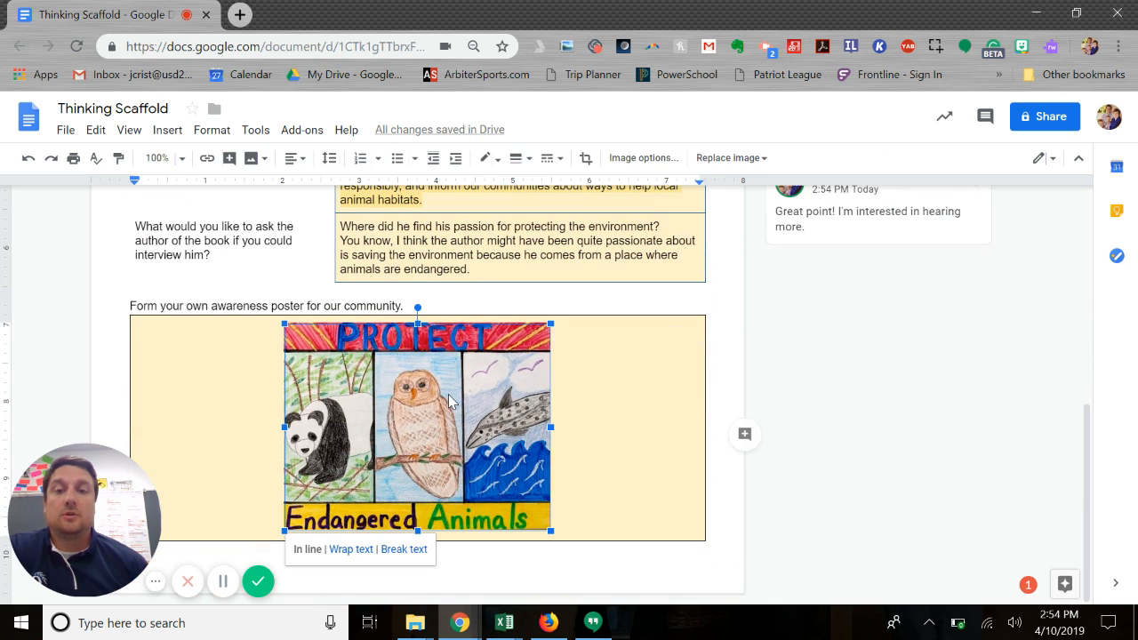
left_click(745, 435)
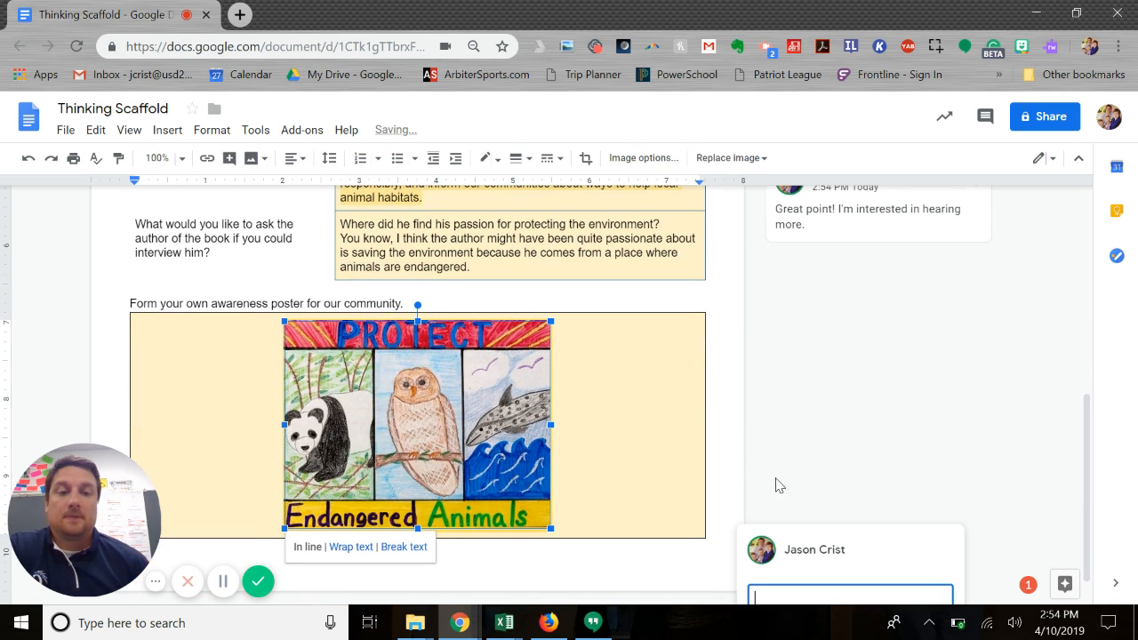
type("G")
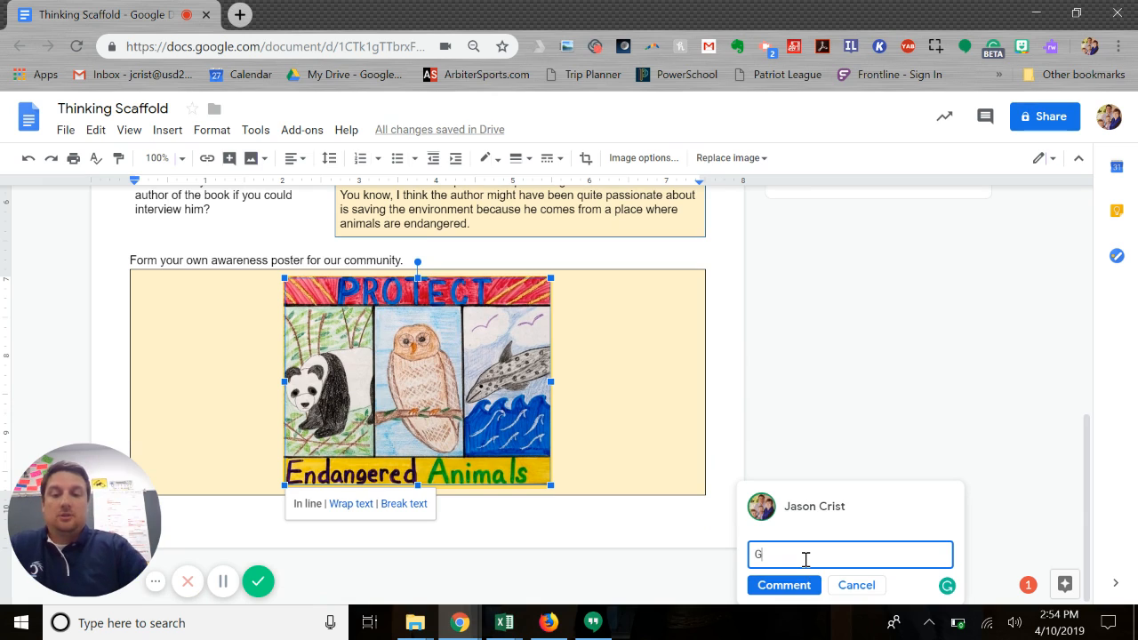
type("reat choice!")
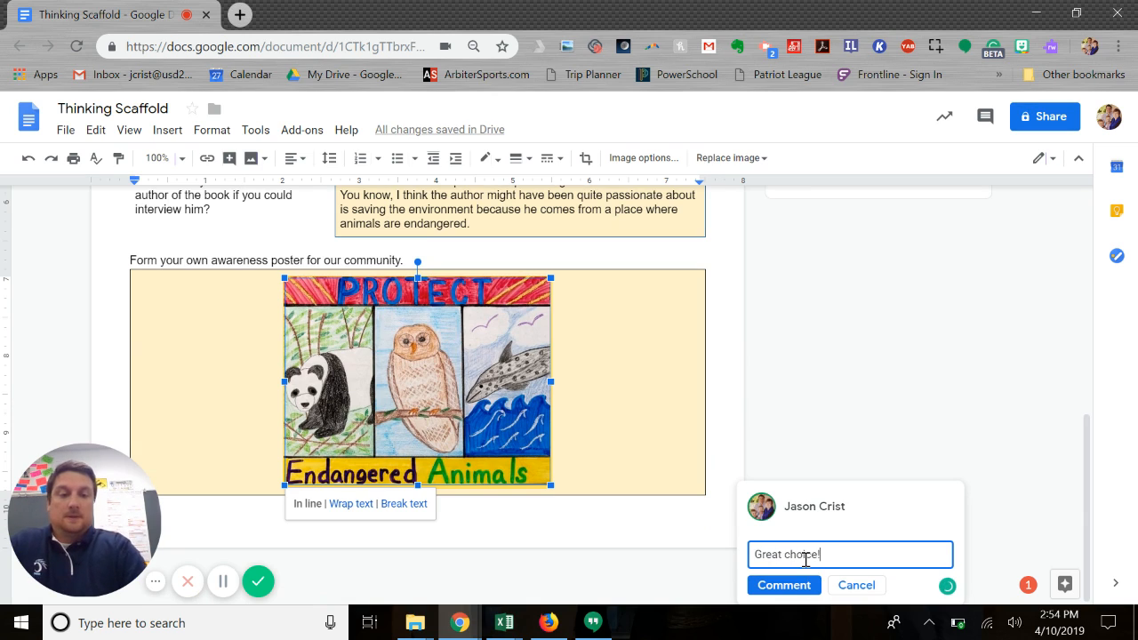
left_click(784, 585)
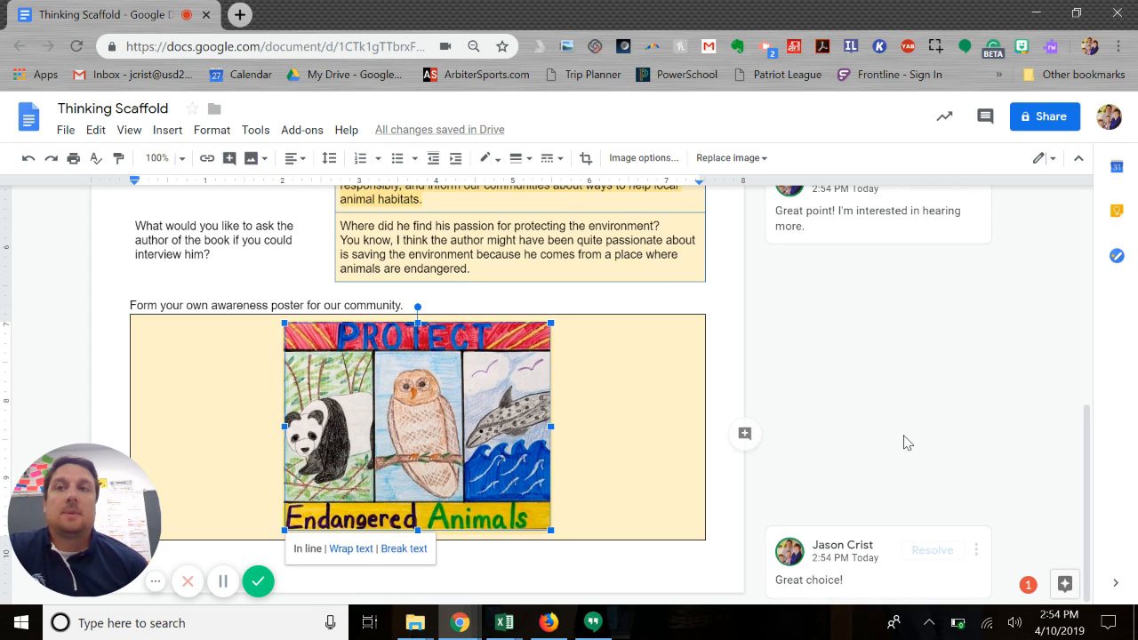
Draft a comment on the question about the author's passion, mentioning and assigning a colleague with "Check this out!", and discard it
scroll(860, 418, "up", 1)
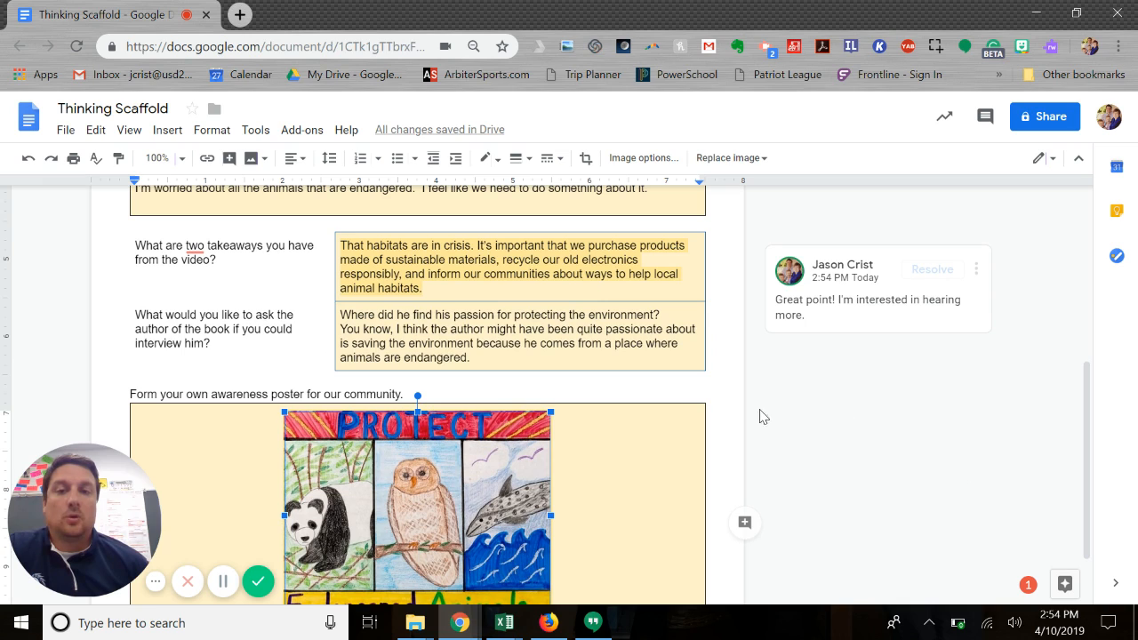
left_click(339, 316)
left_click_drag(339, 315, 663, 316)
left_click(744, 323)
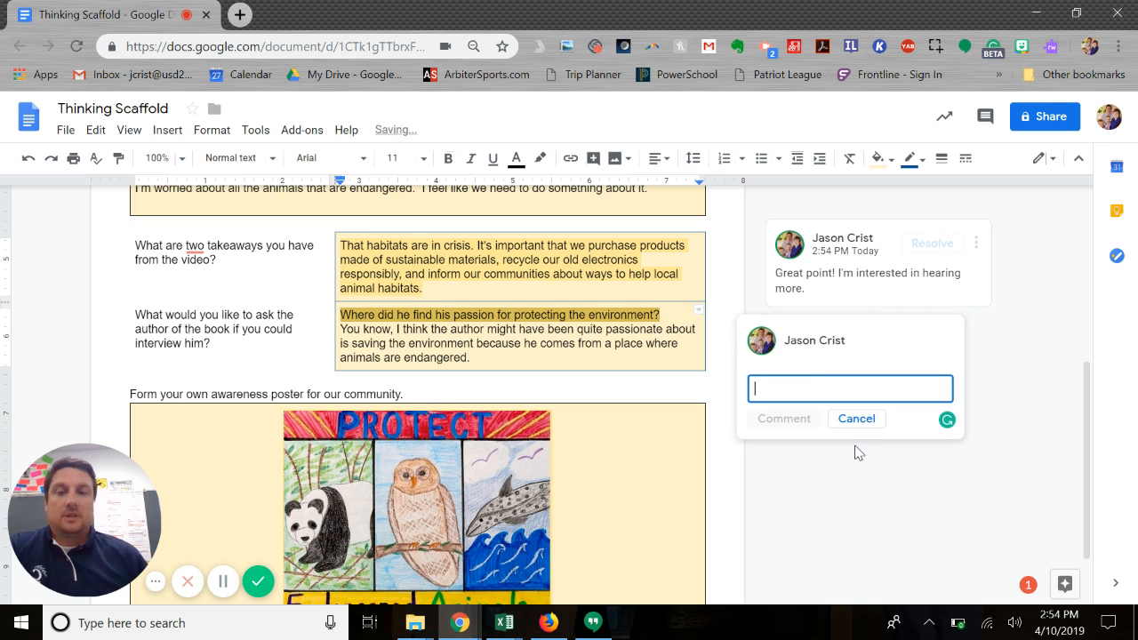
type("@")
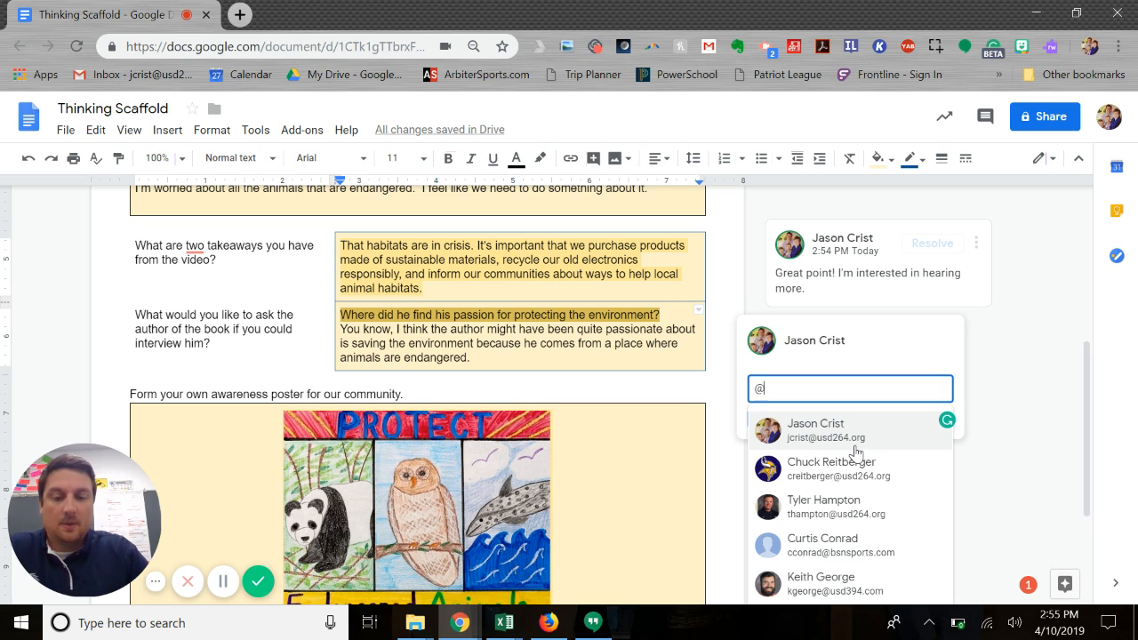
type("kel")
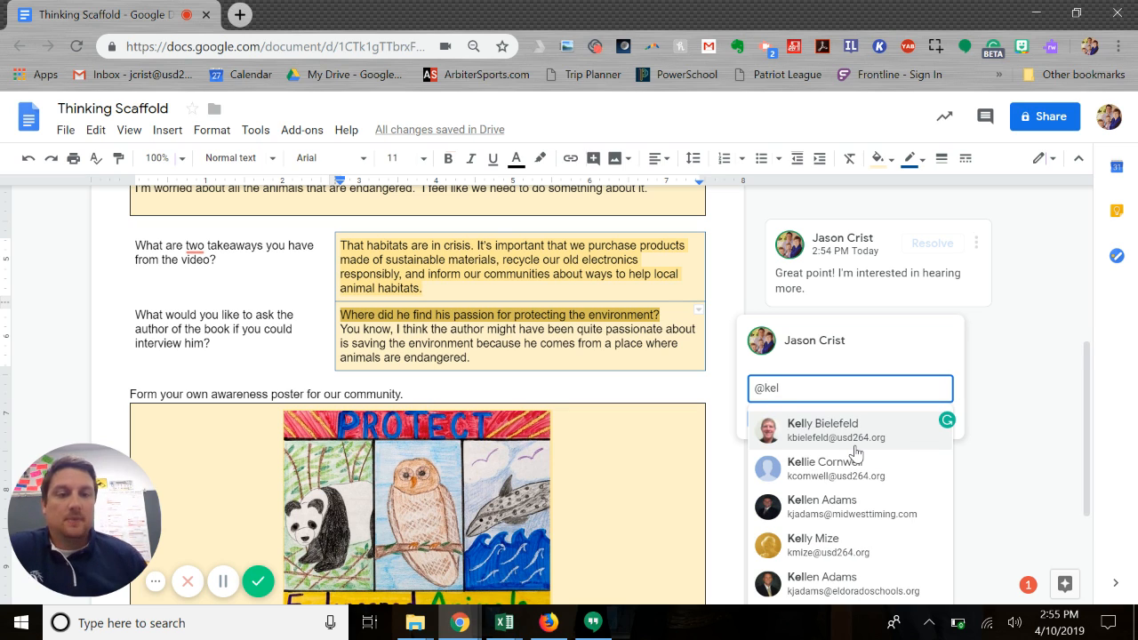
left_click(837, 442)
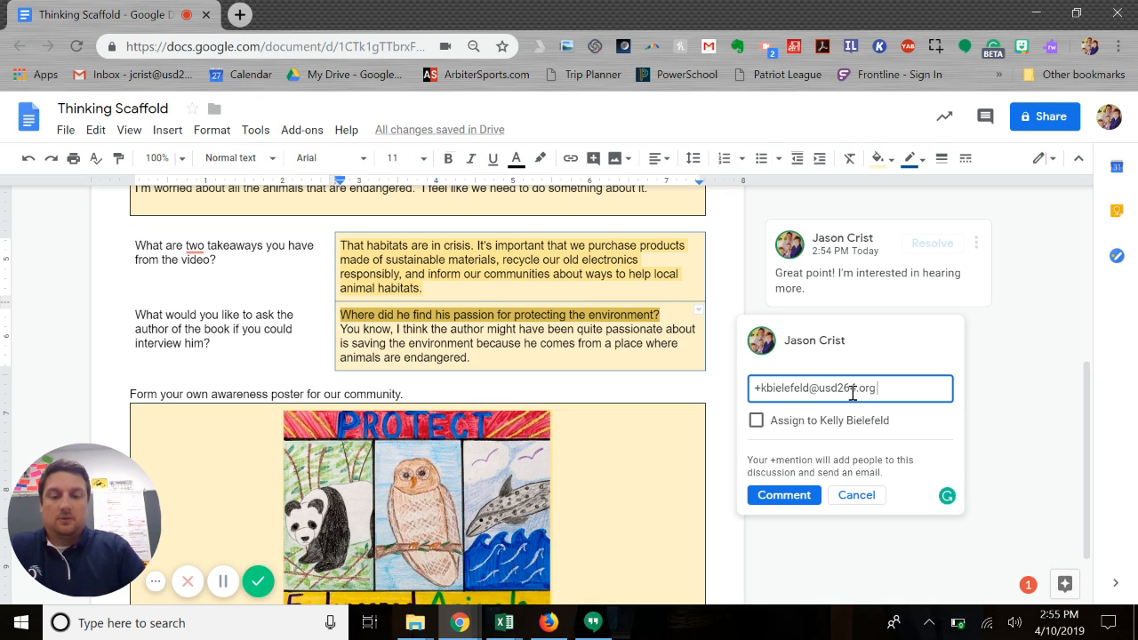
type("Check this out!")
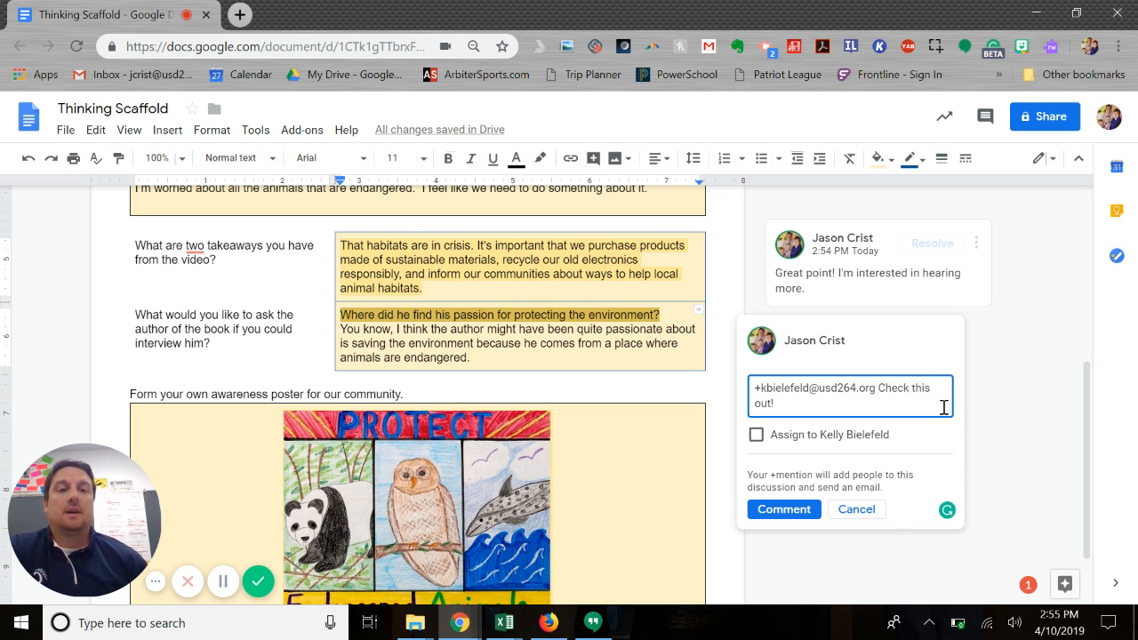
left_click(755, 436)
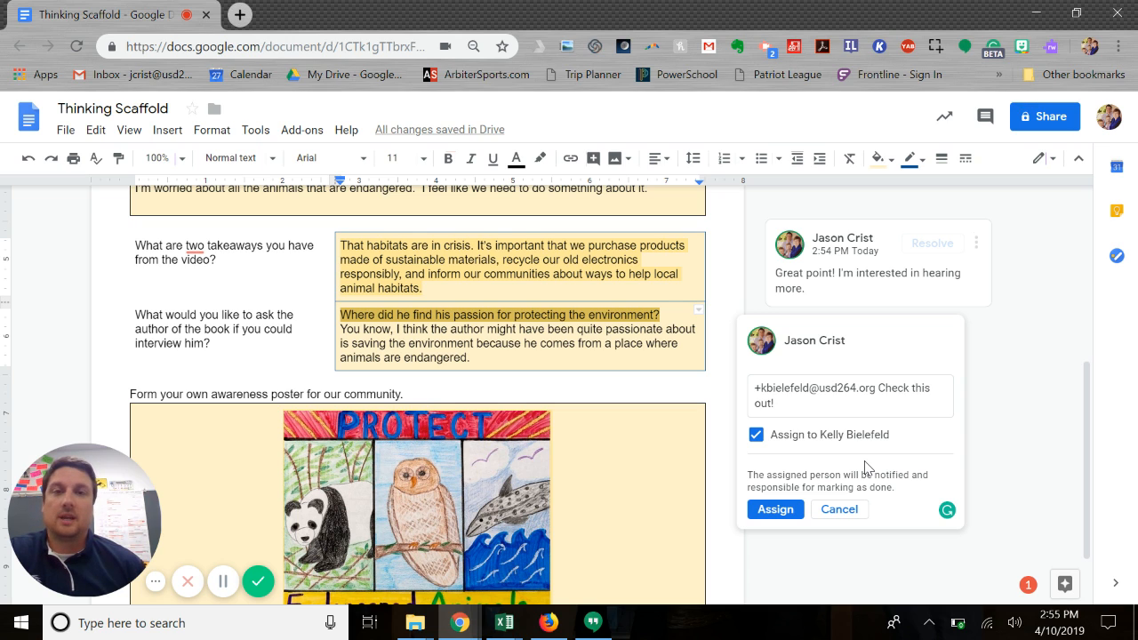
left_click(840, 511)
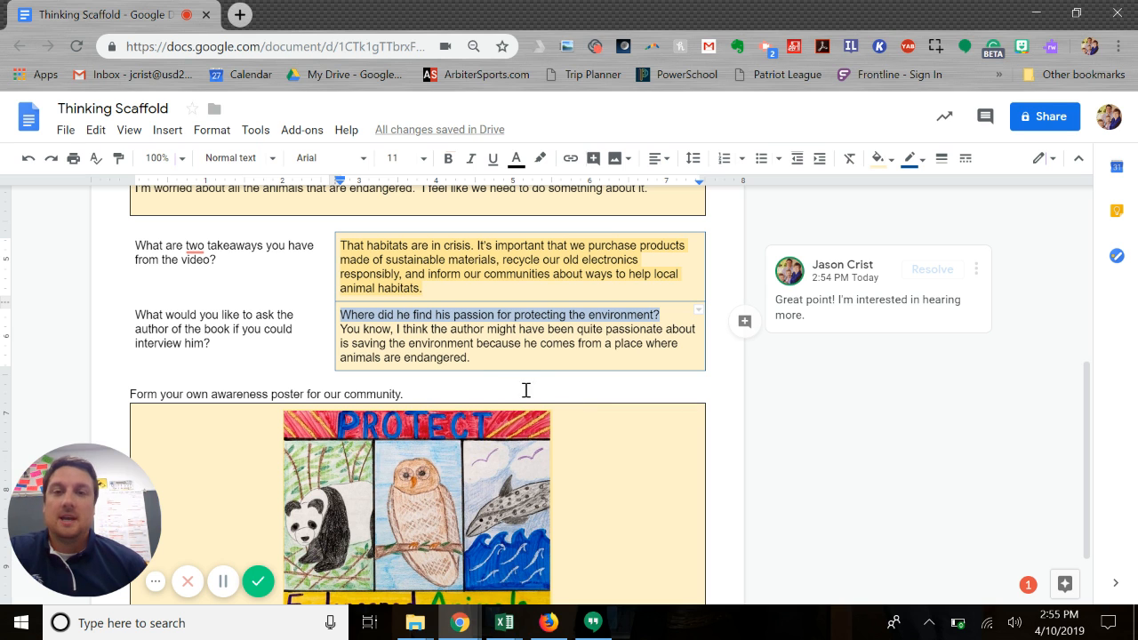
scroll(642, 373, "up", 1)
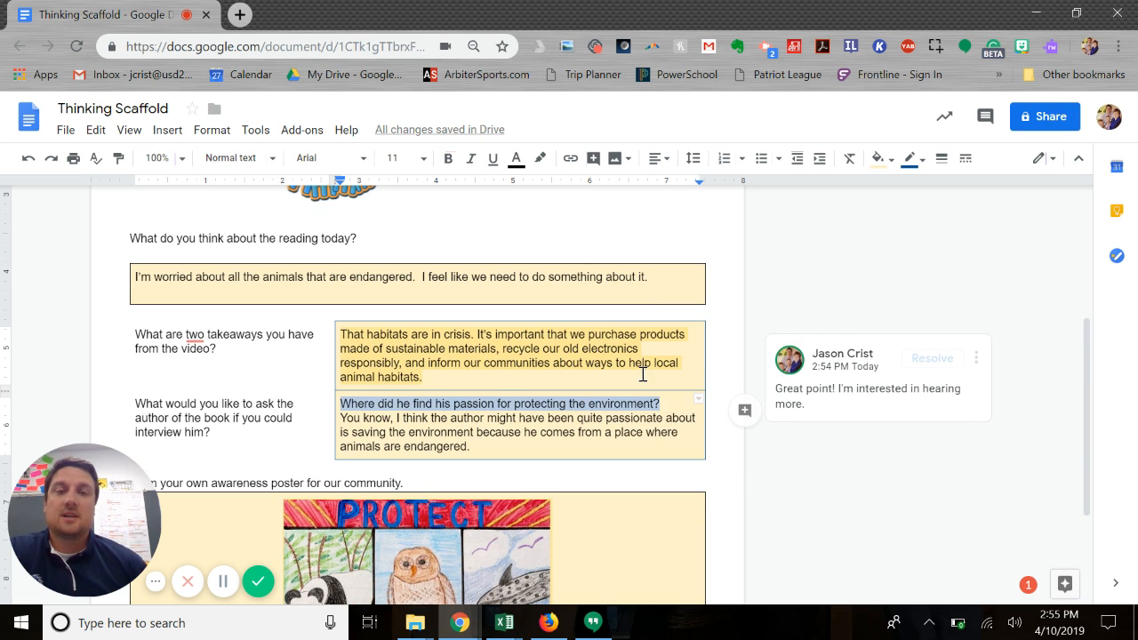
scroll(642, 374, "up", 3)
scroll(643, 373, "down", 2)
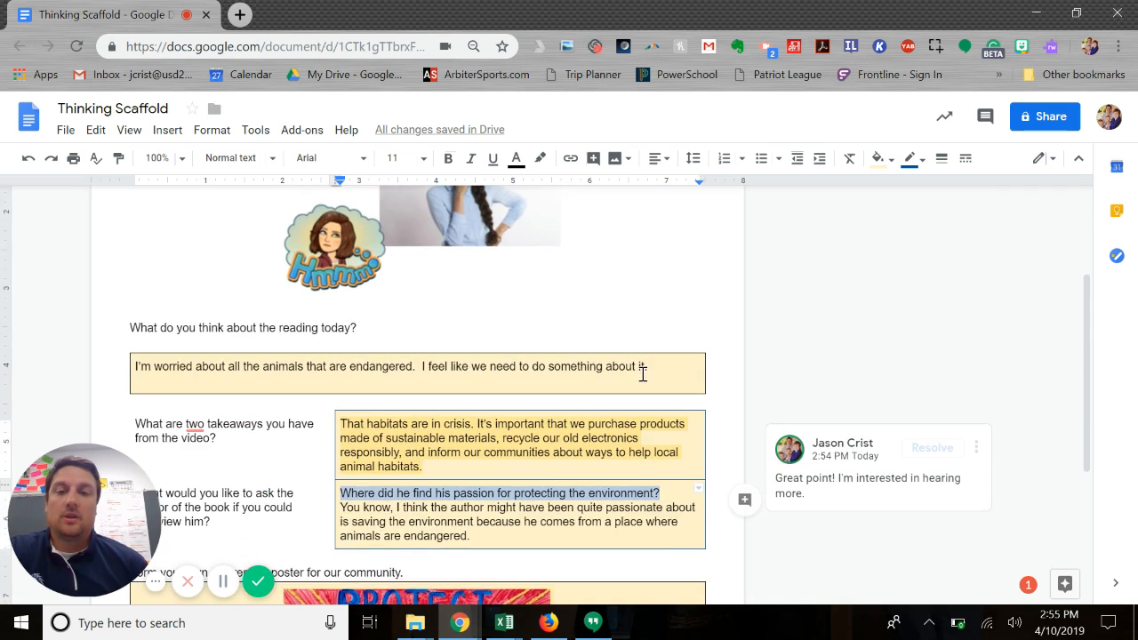
scroll(643, 374, "up", 1)
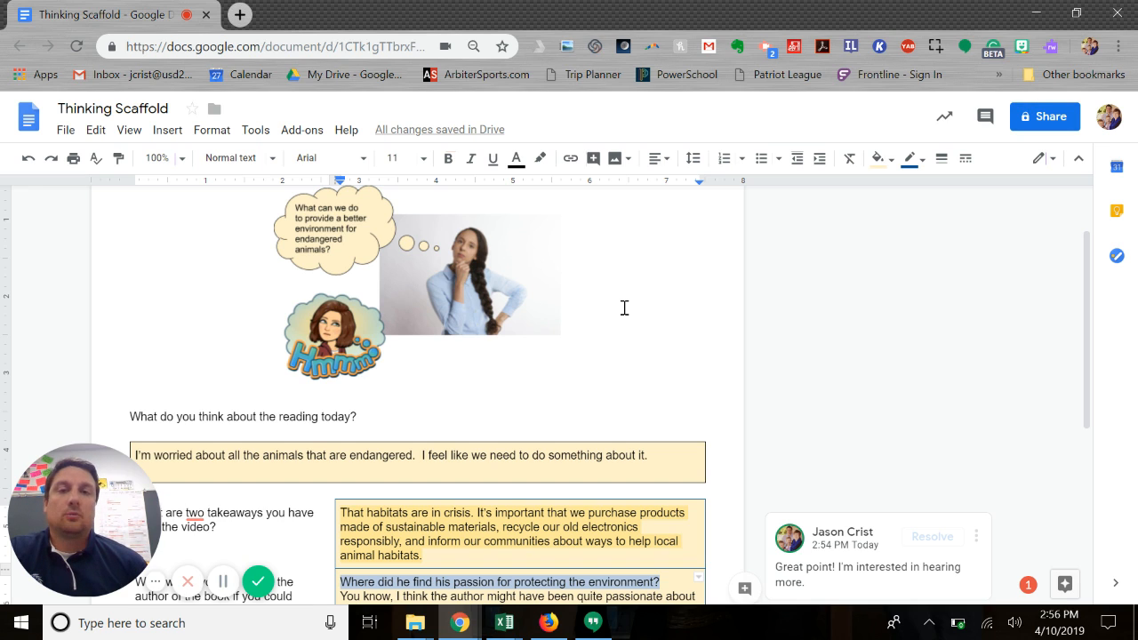
Search the web for "chrome web store" in a new browser tab and open the Chrome Web Store
left_click(240, 15)
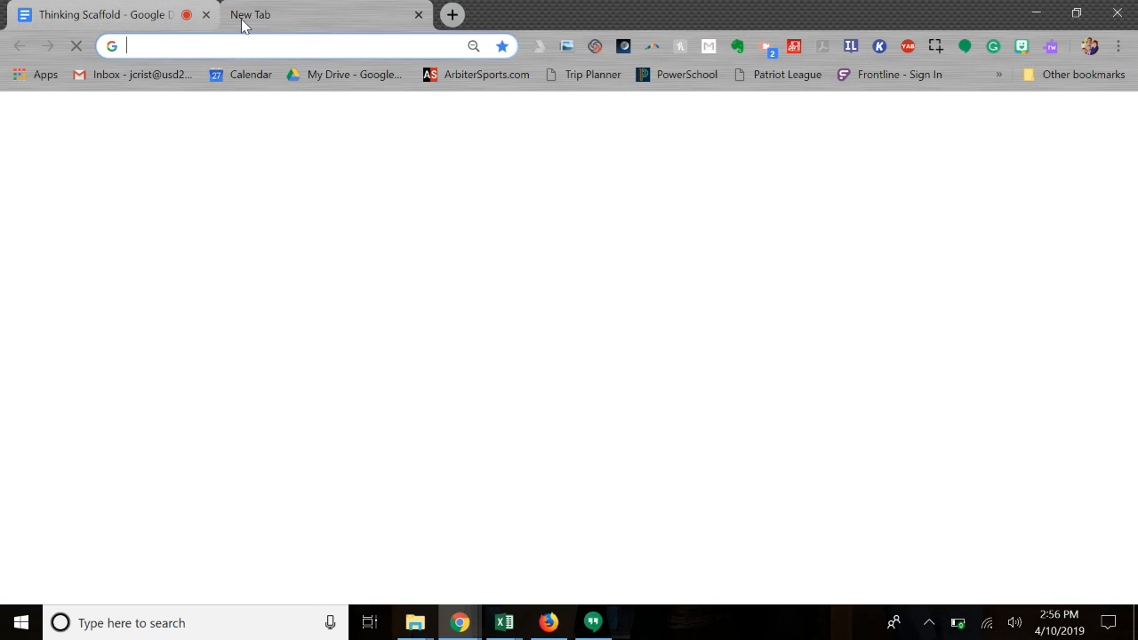
type("chrome")
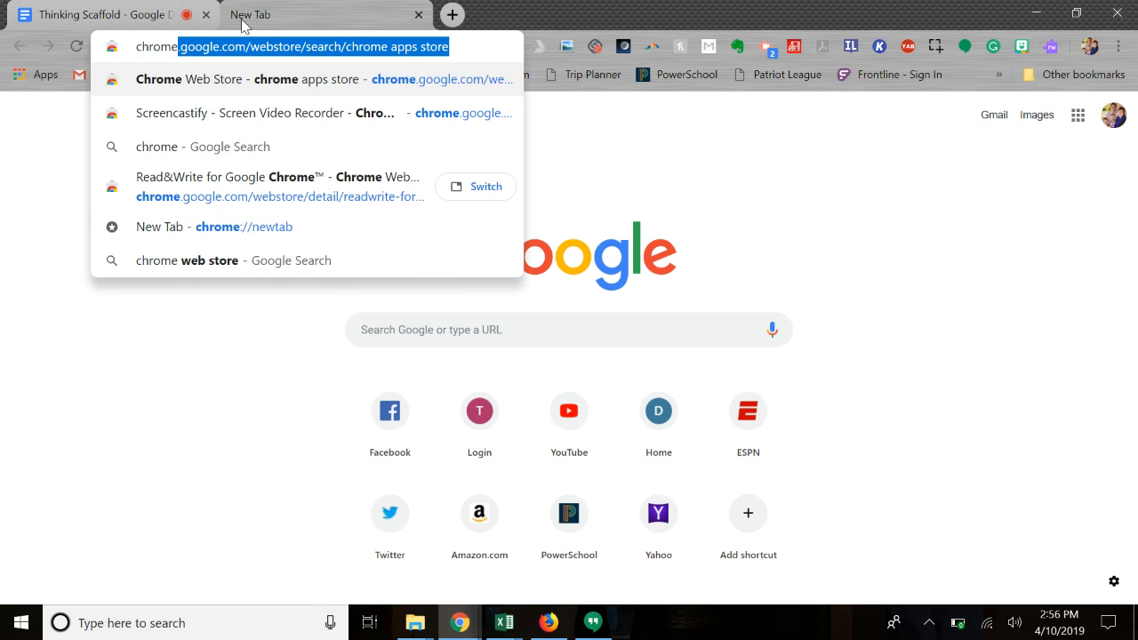
type(" web store")
key("Return")
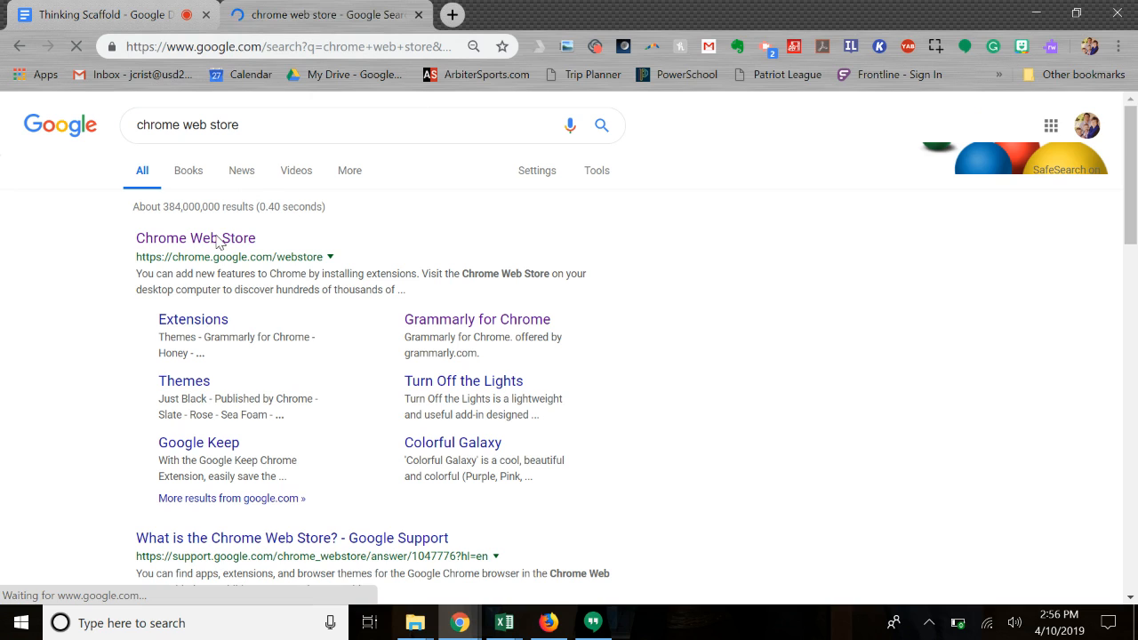
left_click(212, 240)
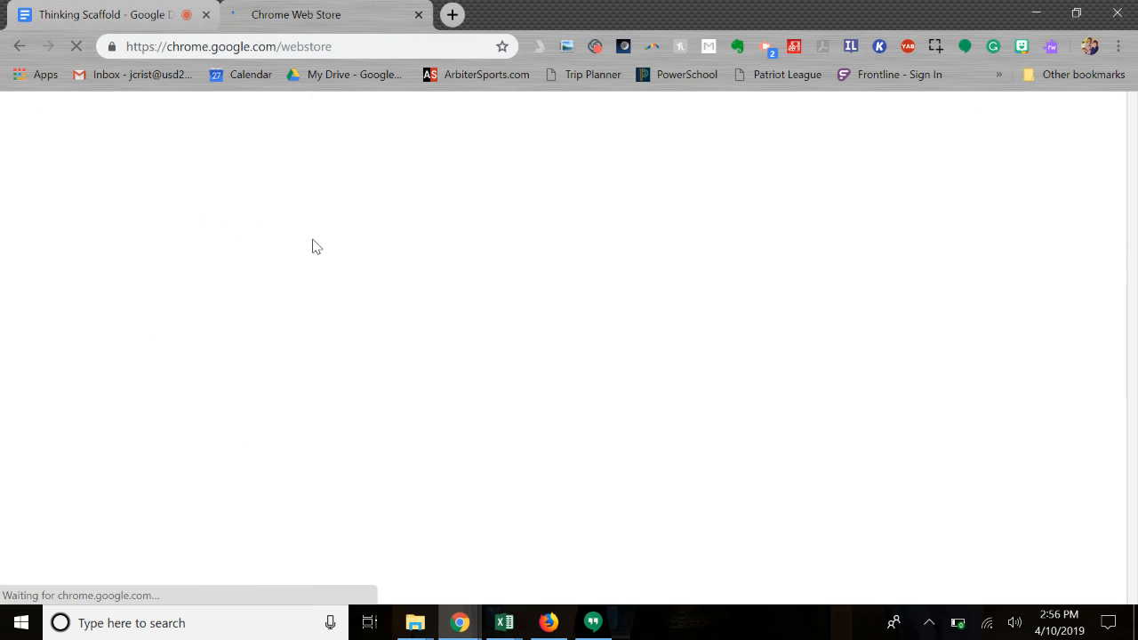
Search the Chrome Web Store for "read and write google"
left_click(172, 186)
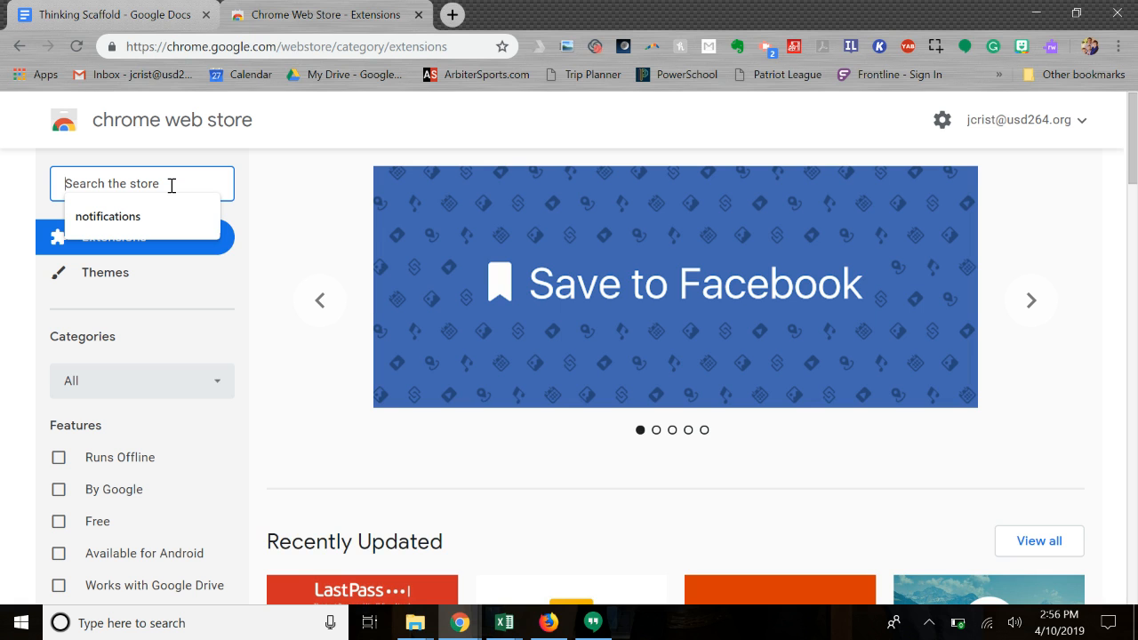
type("read and write goog")
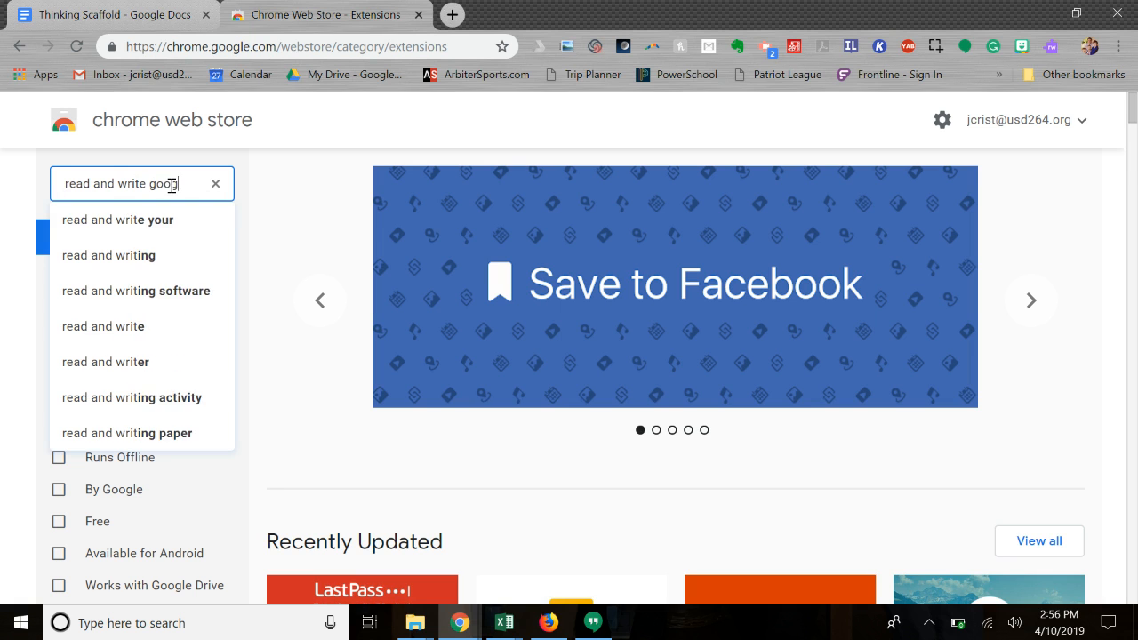
type("le")
key("Return")
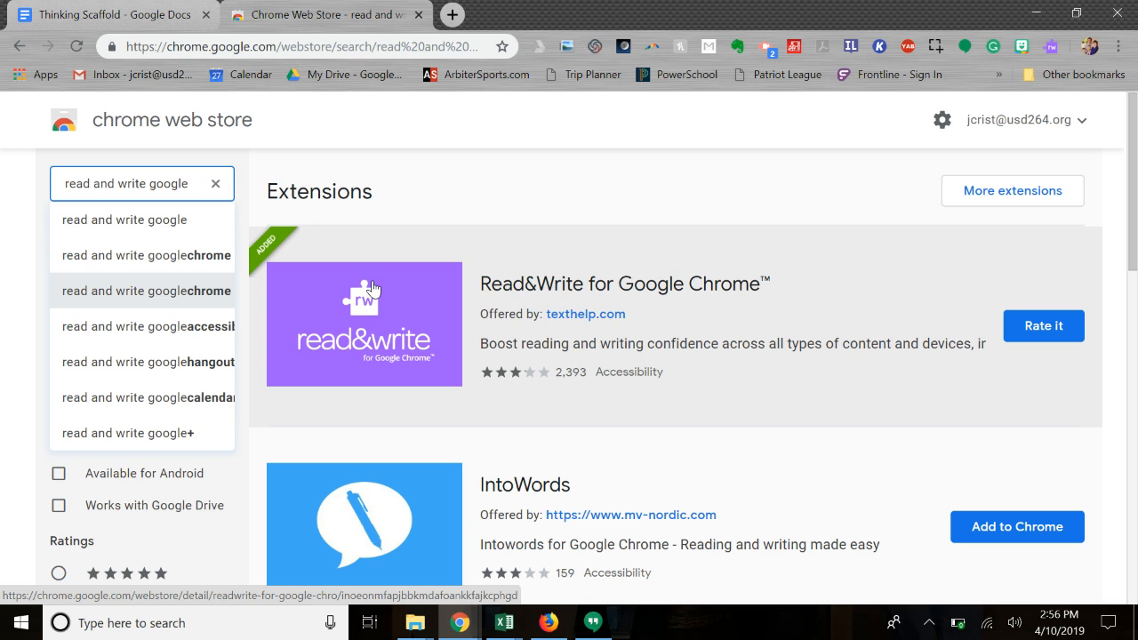
Return to the Thinking Scaffold document and display the Read&Write toolbar, collapsing and expanding it once
left_click(112, 24)
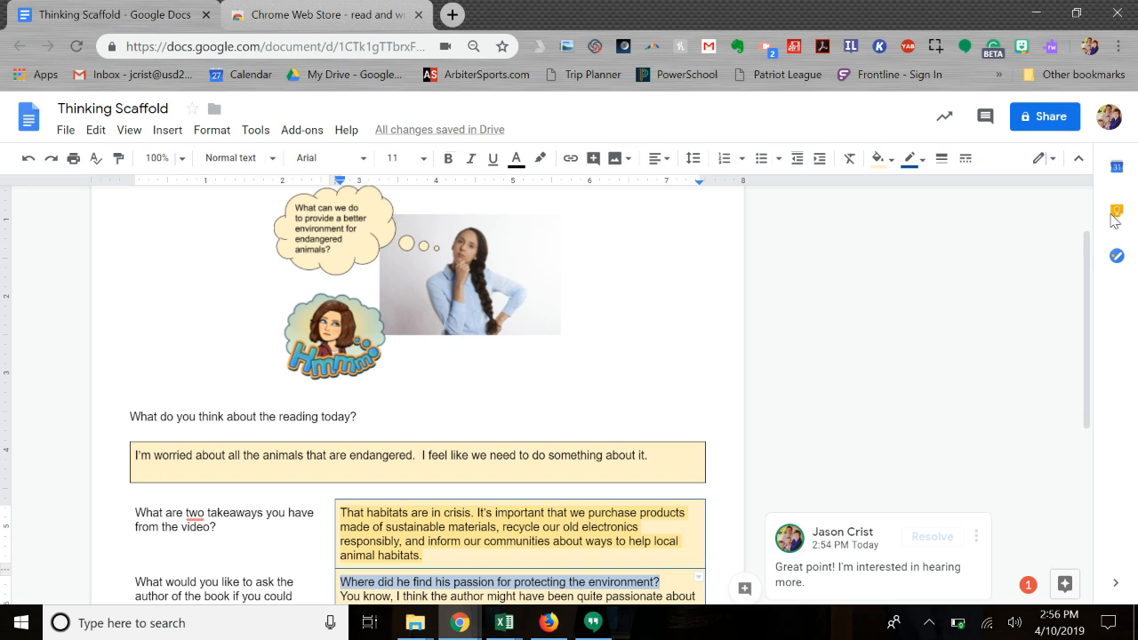
left_click(1055, 51)
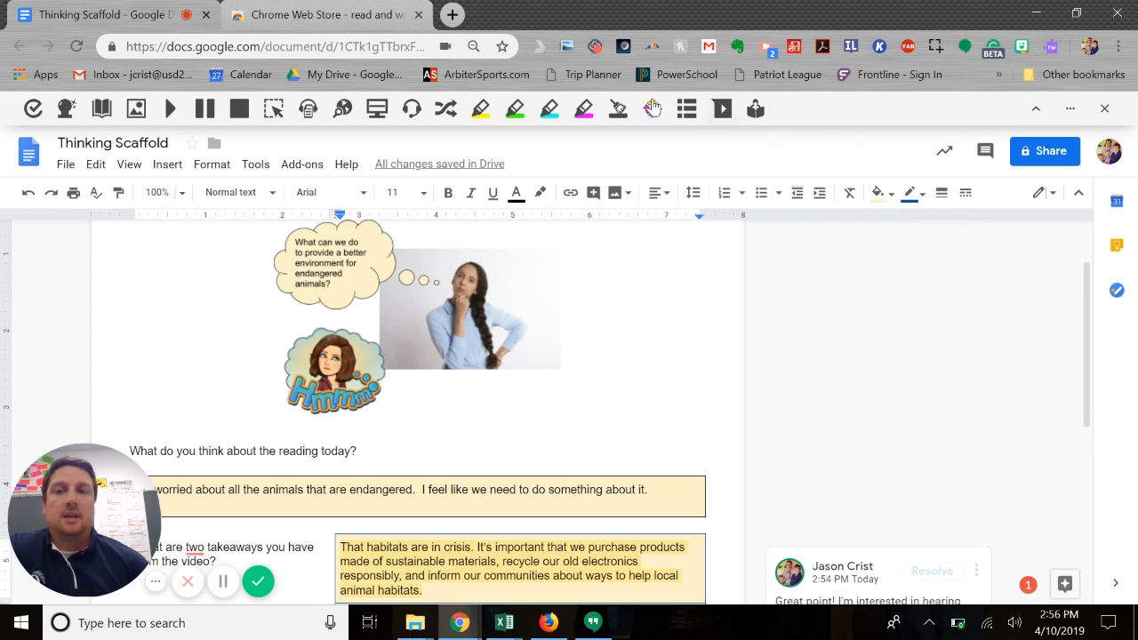
left_click(1036, 110)
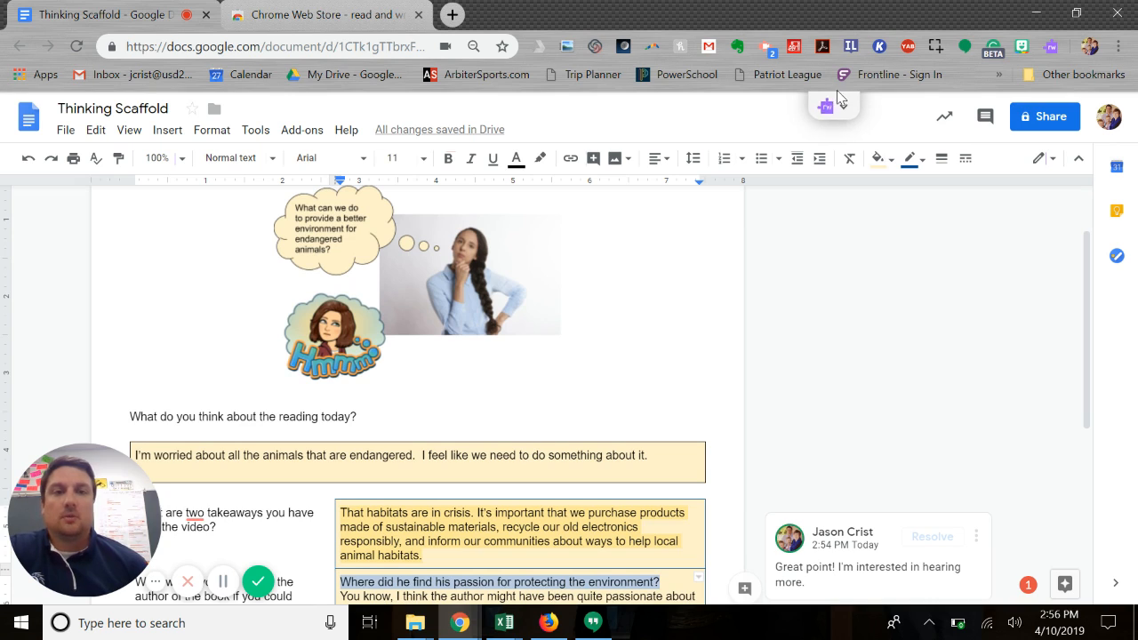
left_click(844, 114)
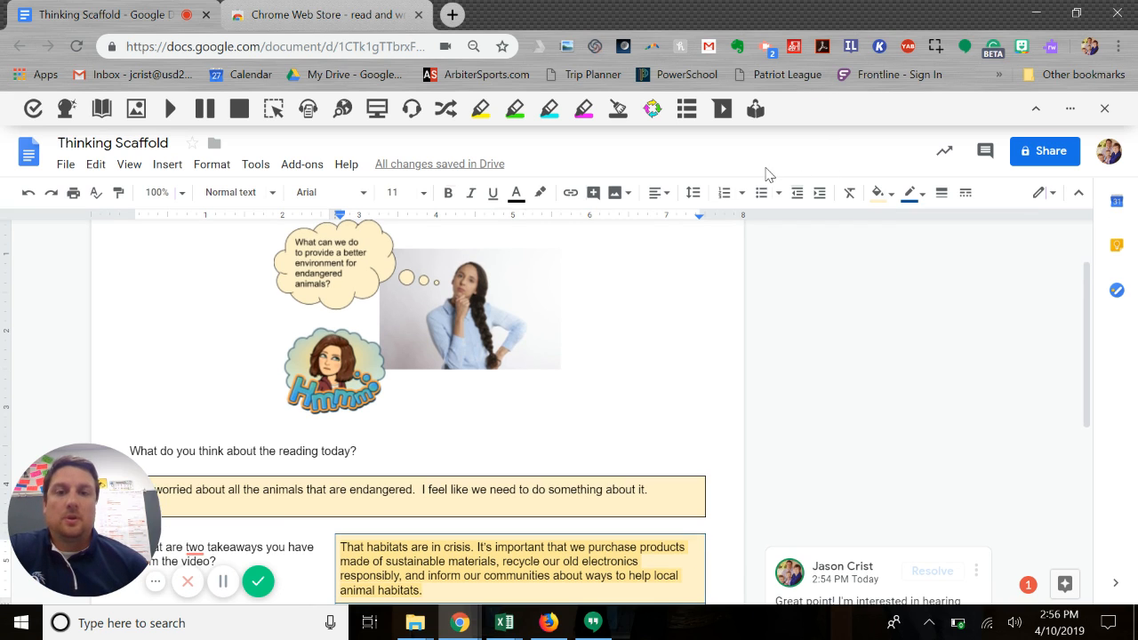
Select the answer "I'm worried about all the animals that are endangered..." and record a short Read&Write voice note for it
scroll(552, 406, "down", 2)
scroll(553, 403, "up", 1)
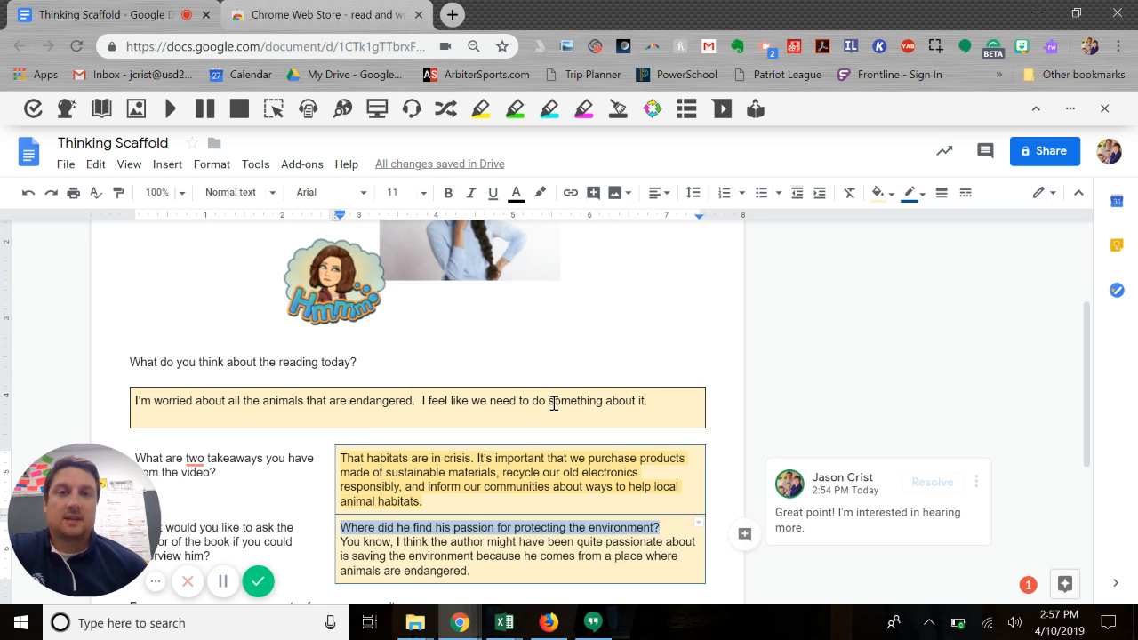
left_click(133, 400)
left_click_drag(219, 405, 649, 404)
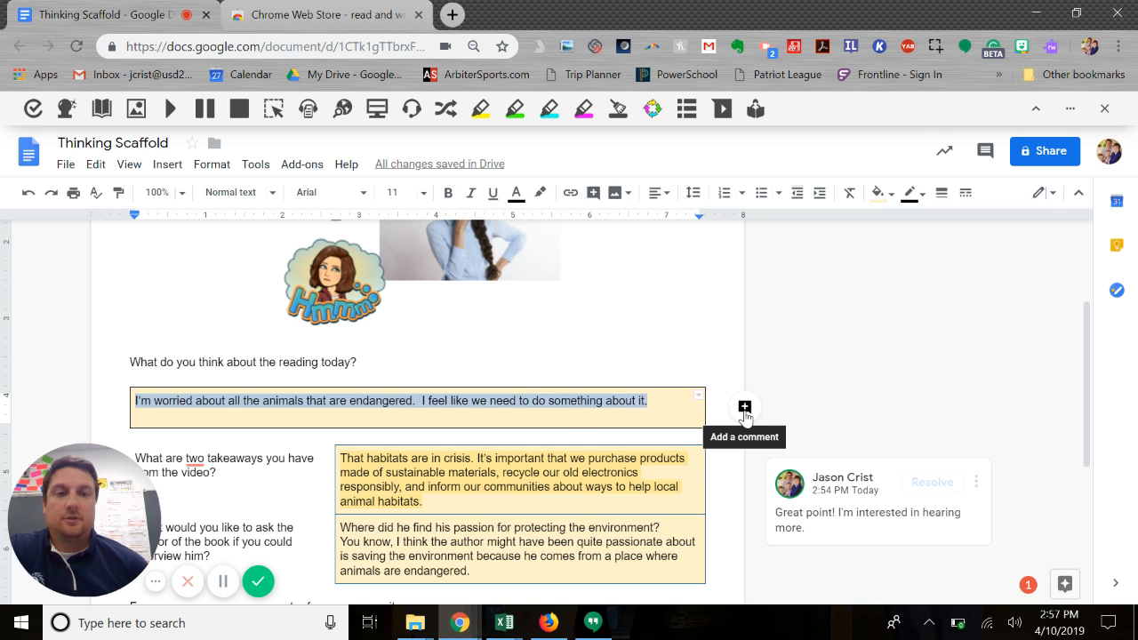
left_click(722, 110)
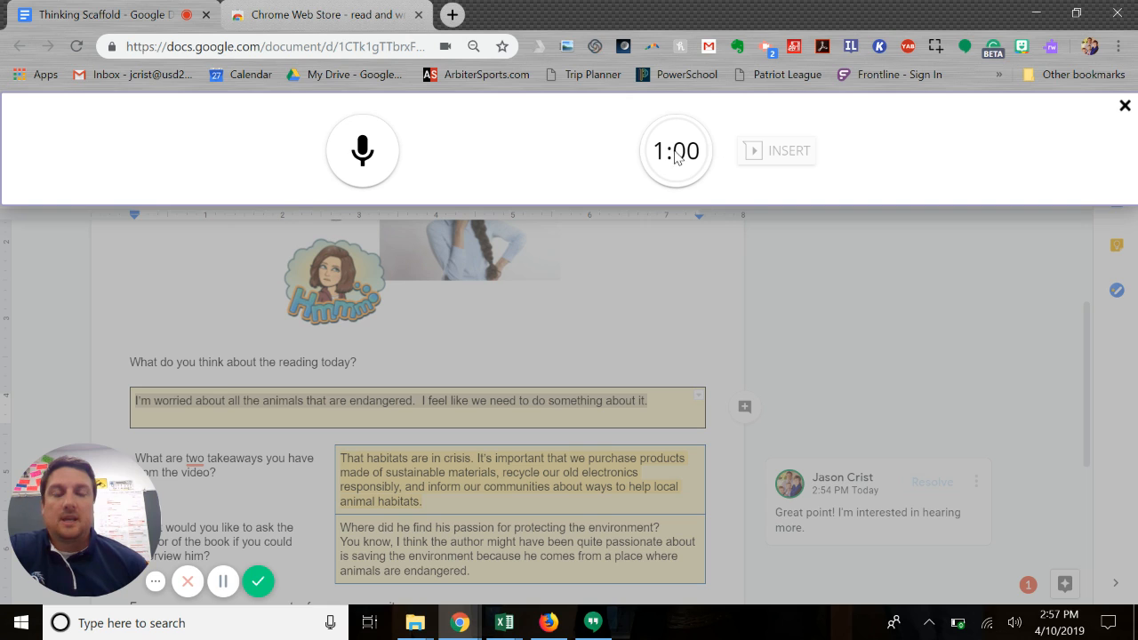
left_click(374, 160)
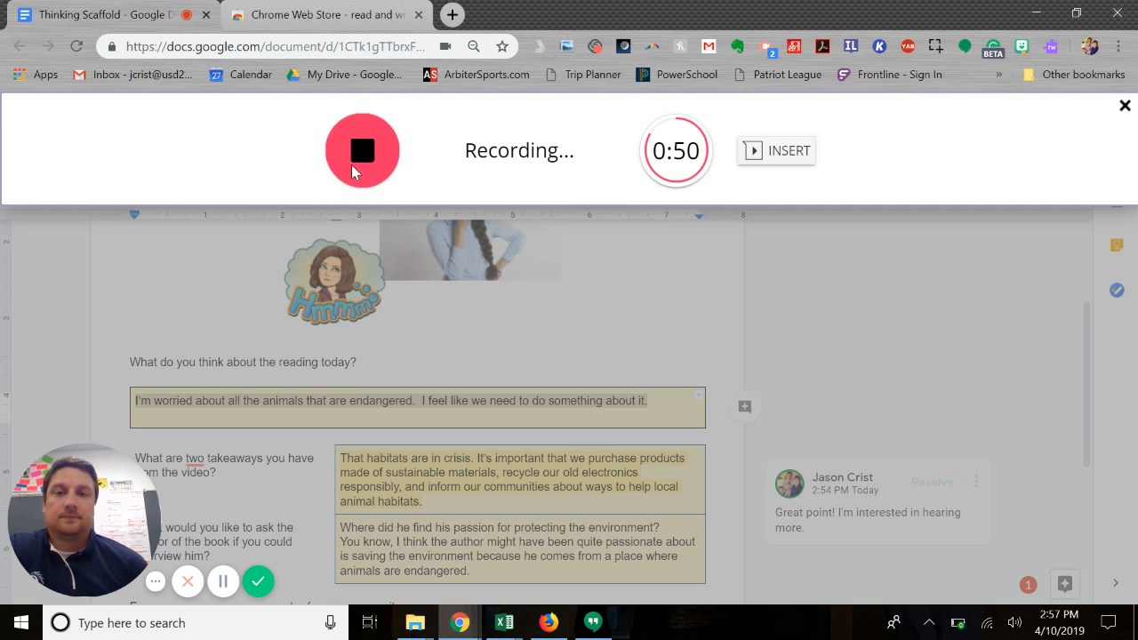
left_click(373, 163)
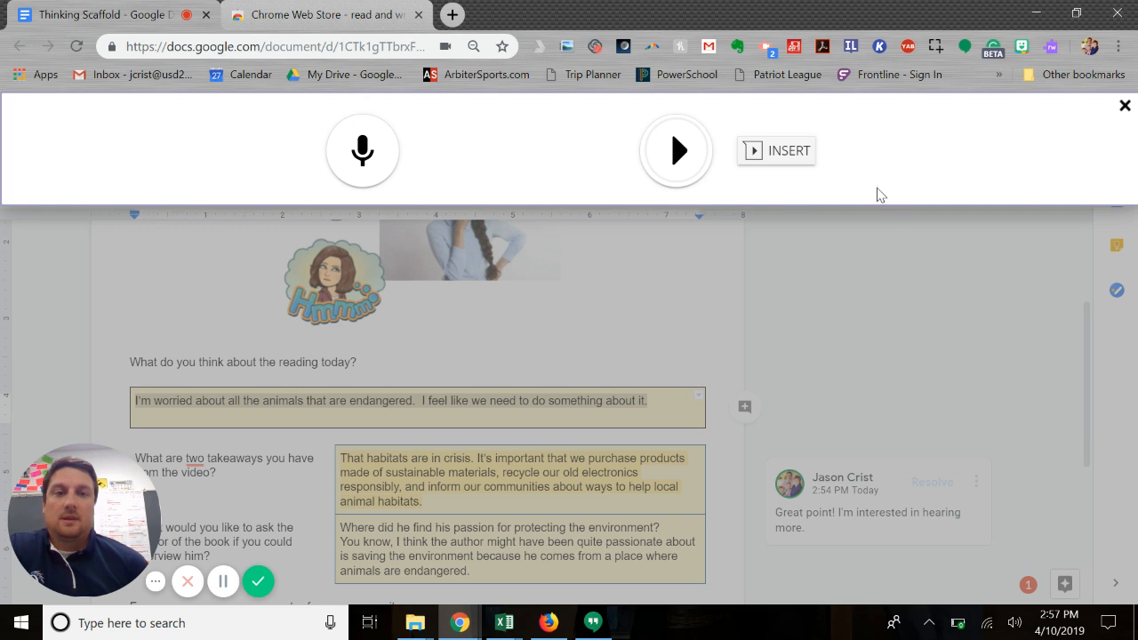
Insert the recorded voice note as a comment, granting Read&Write by Texthelp access through the existing Google account
left_click(780, 155)
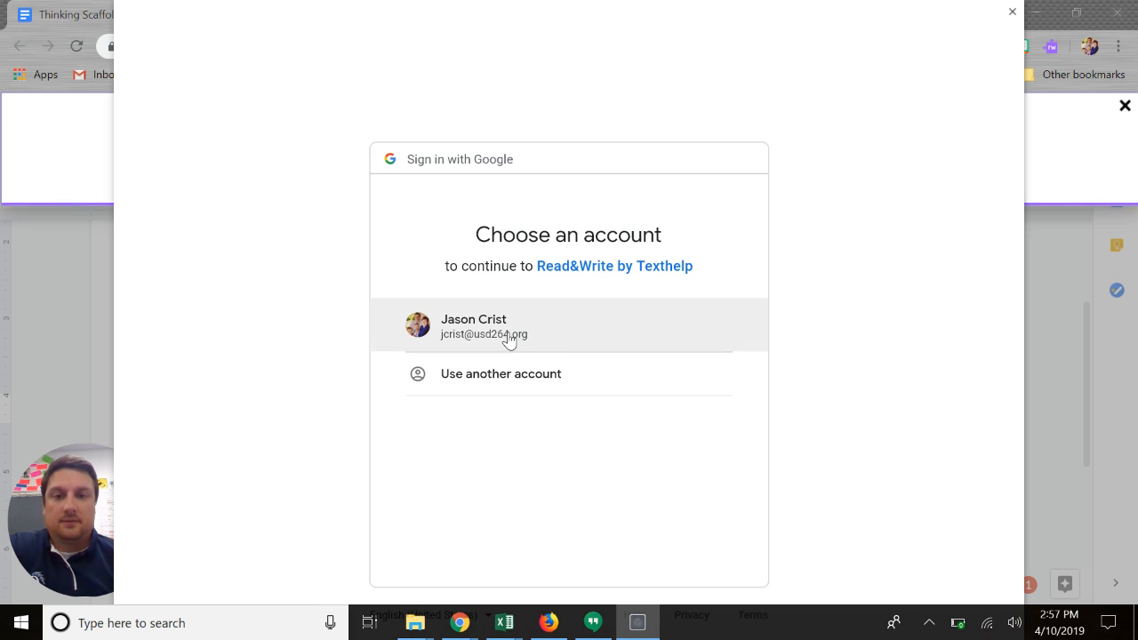
left_click(508, 340)
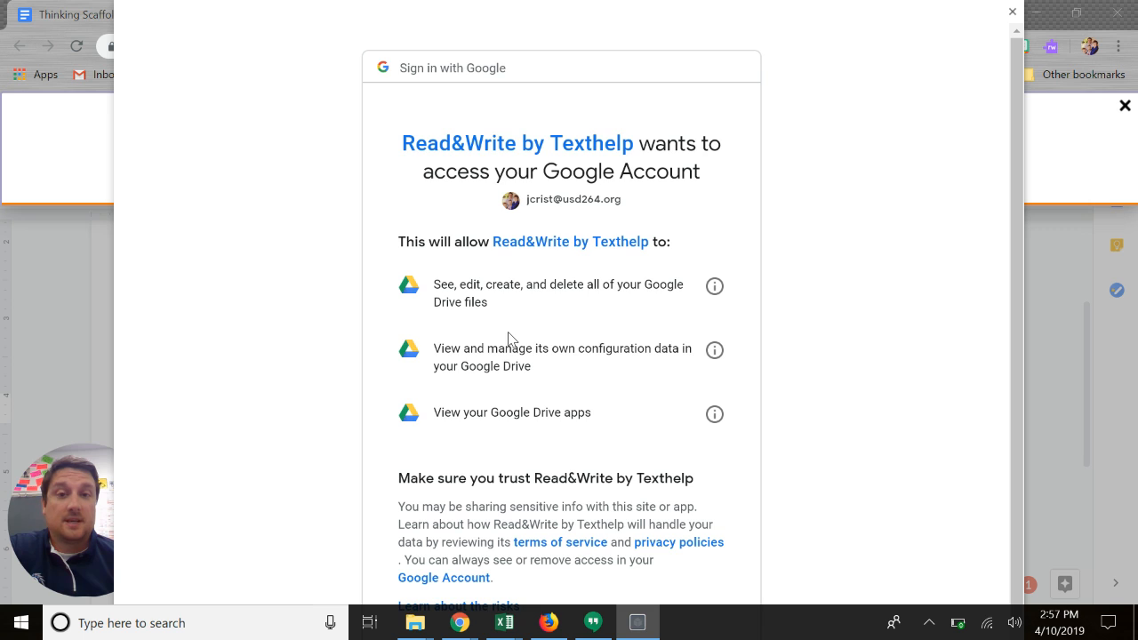
scroll(622, 534, "down", 1)
left_click(673, 574)
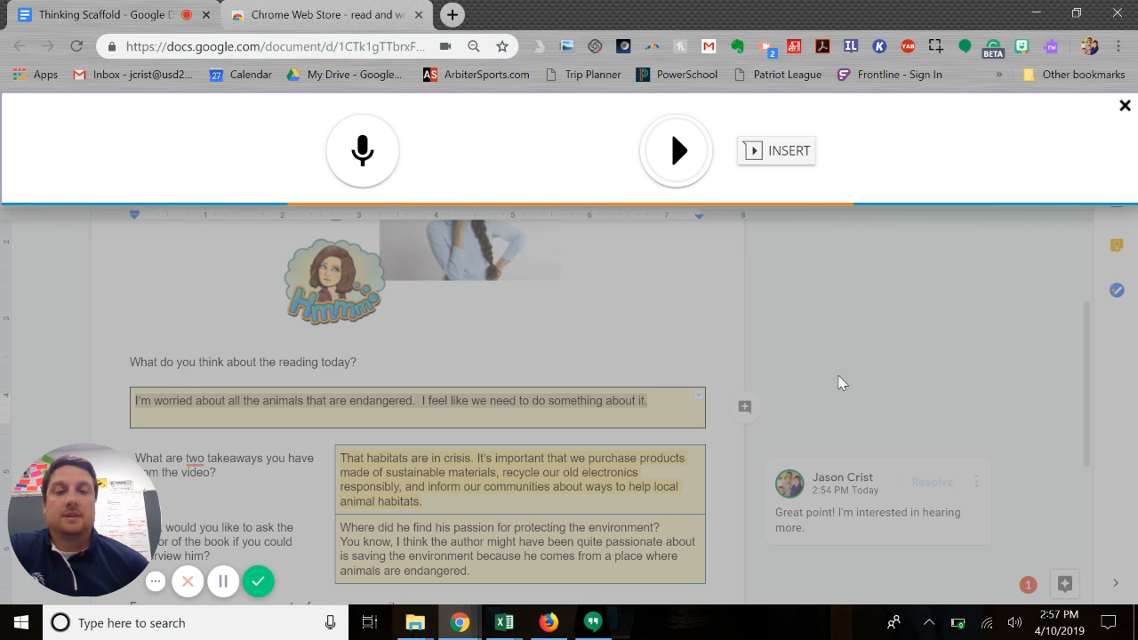
Play back the voice comment attached to the answer about endangered animals
left_click(864, 524)
scroll(702, 339, "down", 1)
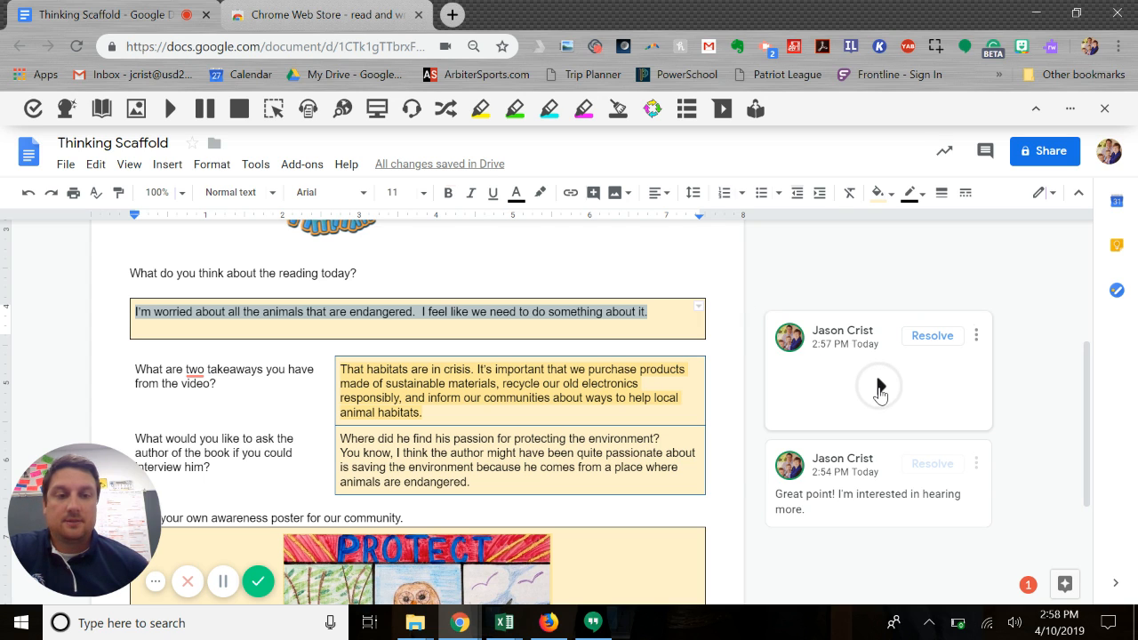
left_click(878, 388)
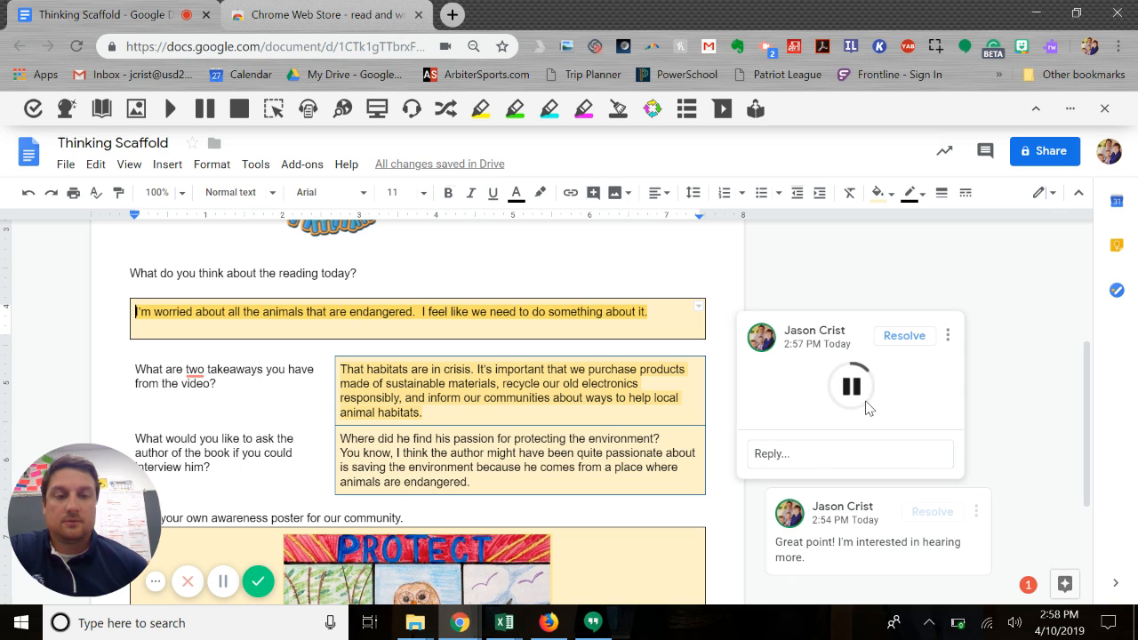